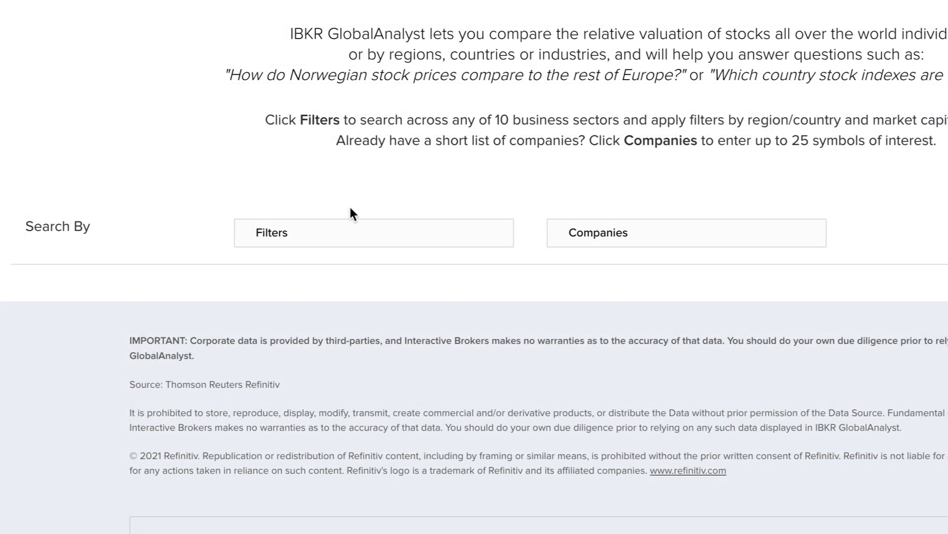
Switch to filter screening and select United Kingdom, Germany and France under Europe
click(350, 230)
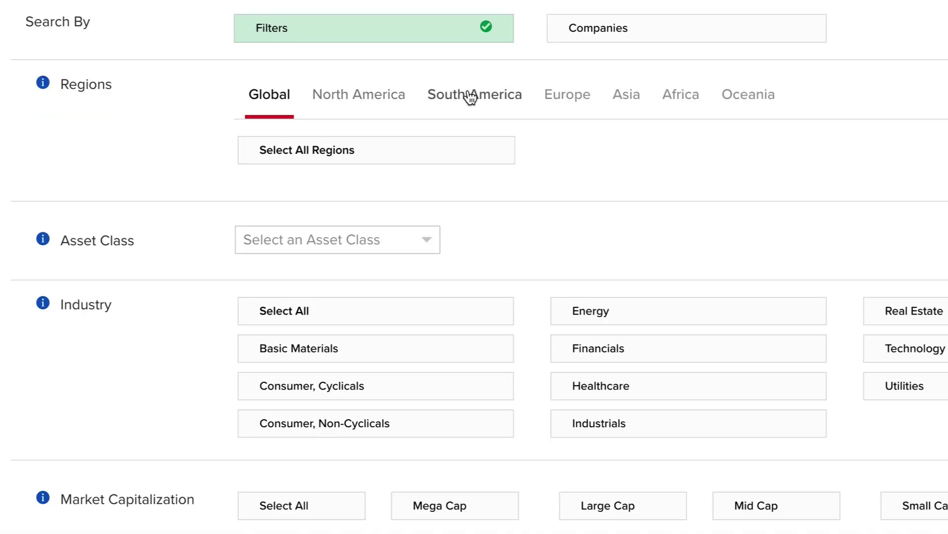
click(554, 95)
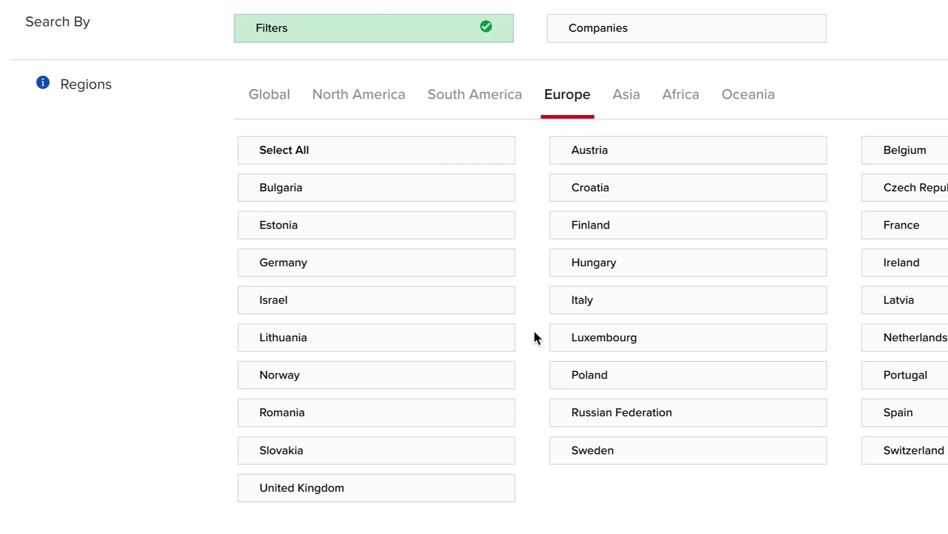
click(357, 497)
click(327, 260)
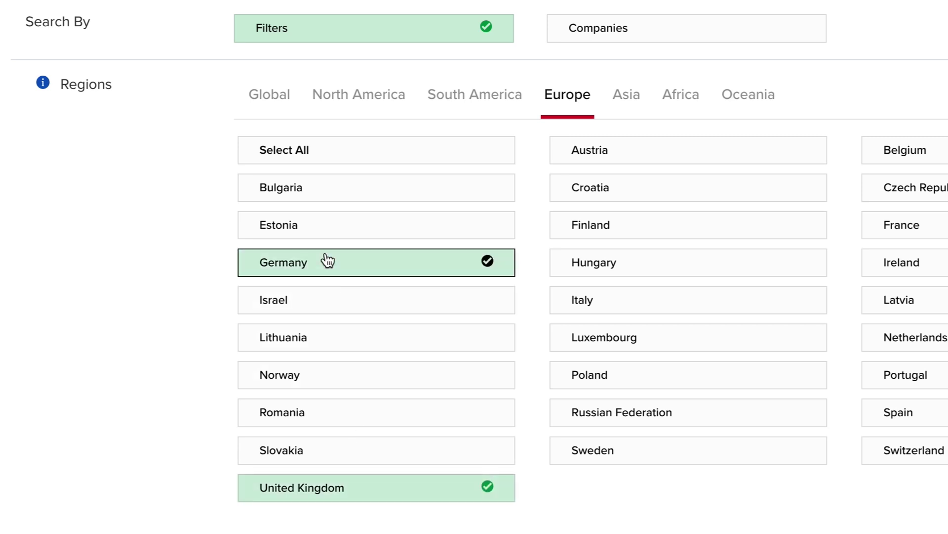
click(914, 229)
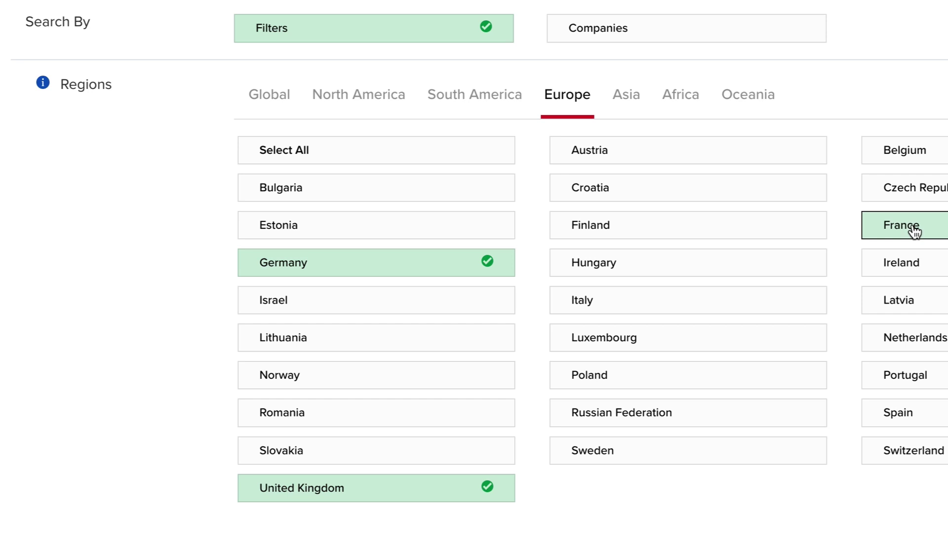
Limit the screen to Small Cap stocks in the Consumer, Non-Cyclicals industry
scroll(475, 267, down, 8)
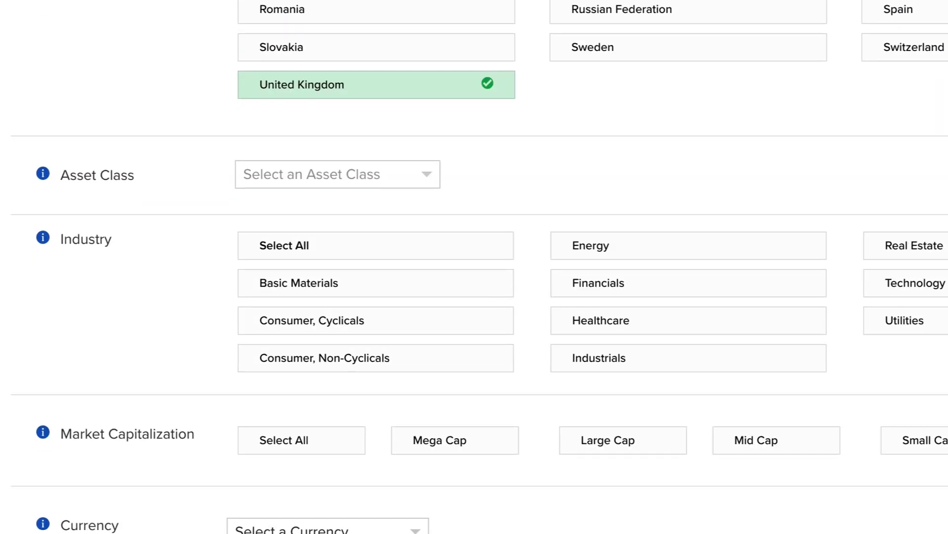
click(322, 170)
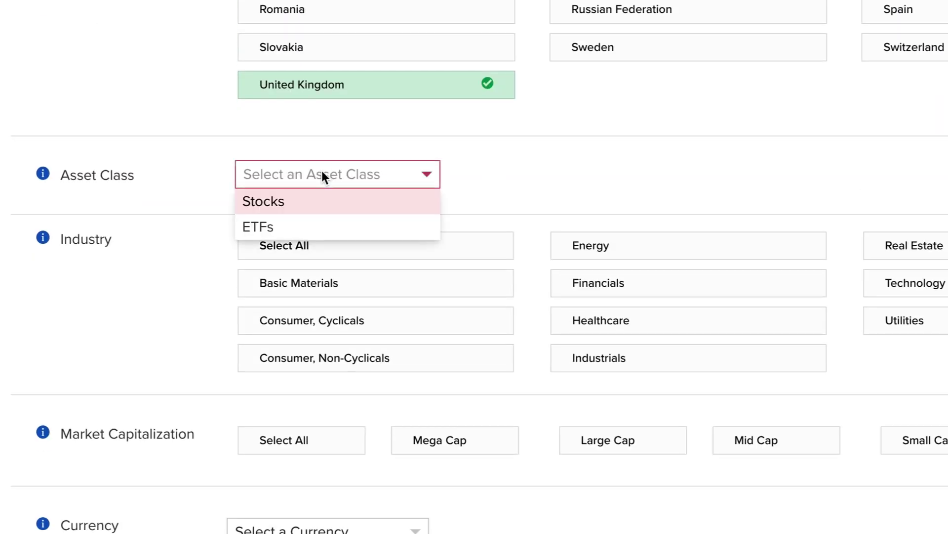
click(305, 200)
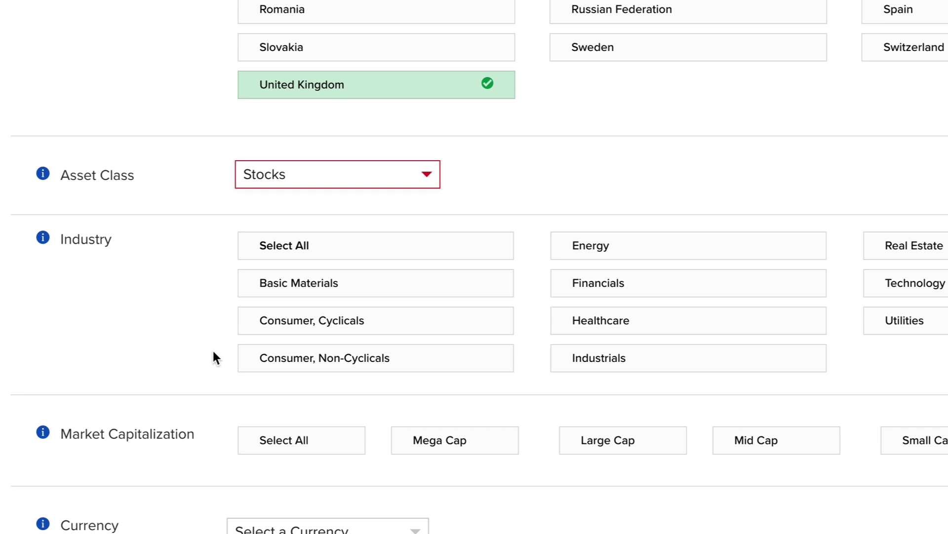
click(291, 360)
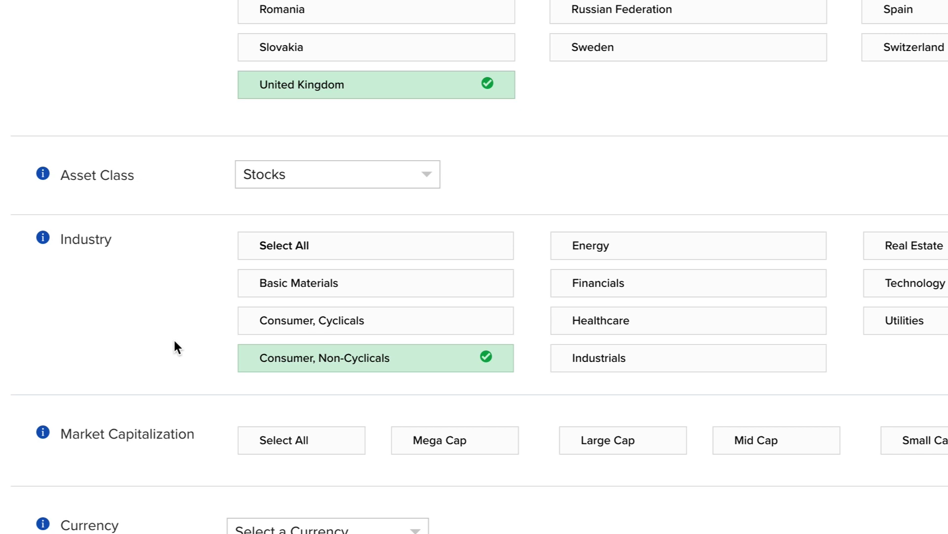
scroll(177, 346, down, 2)
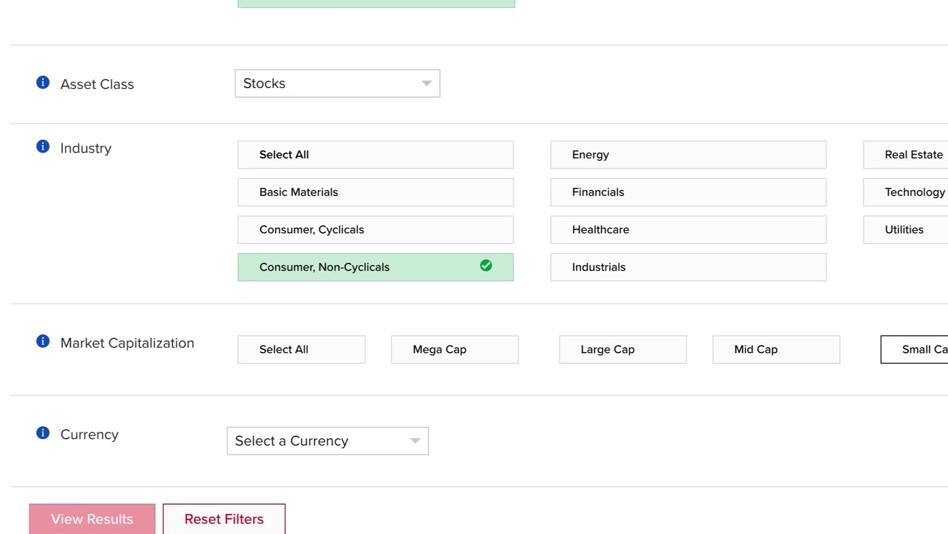
click(914, 349)
Set the currency to Euro (EUR) and view the results
click(340, 442)
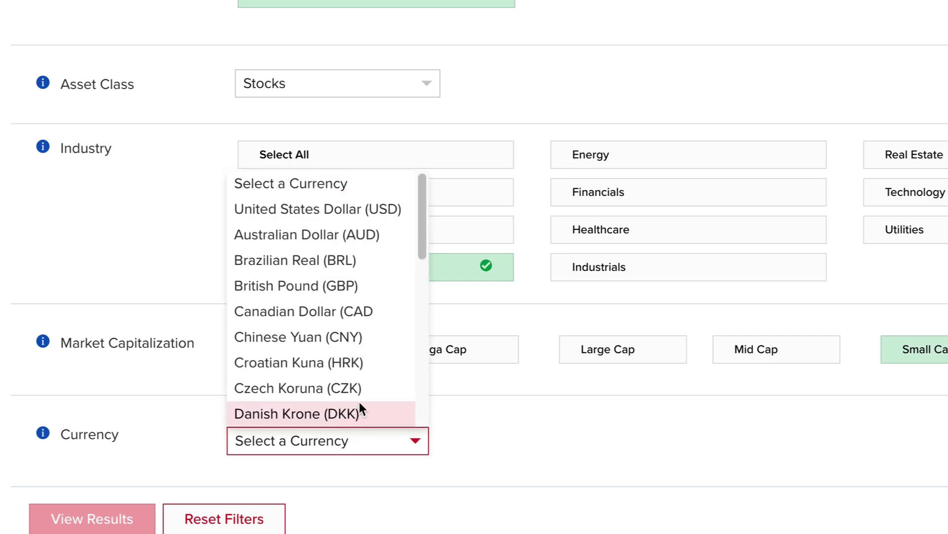
scroll(378, 341, down, 1)
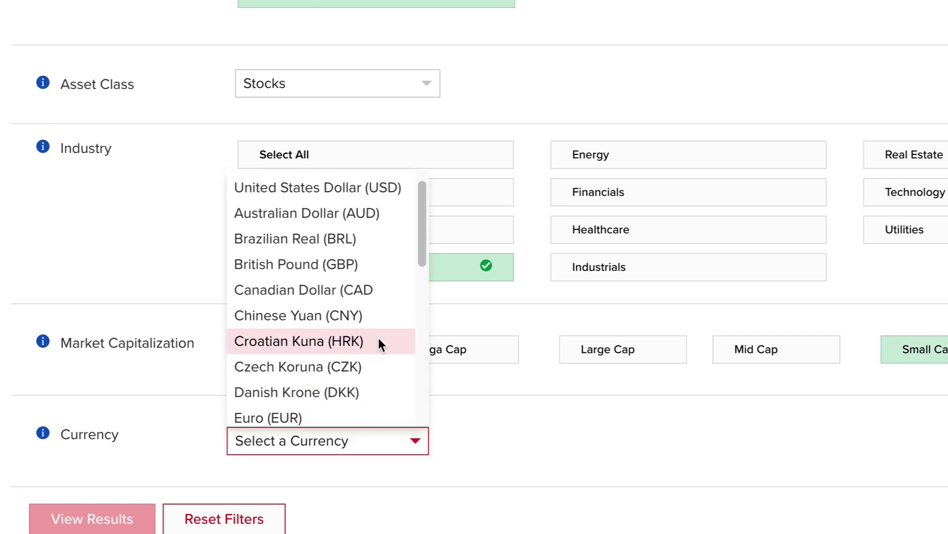
click(354, 404)
scroll(354, 393, down, 1)
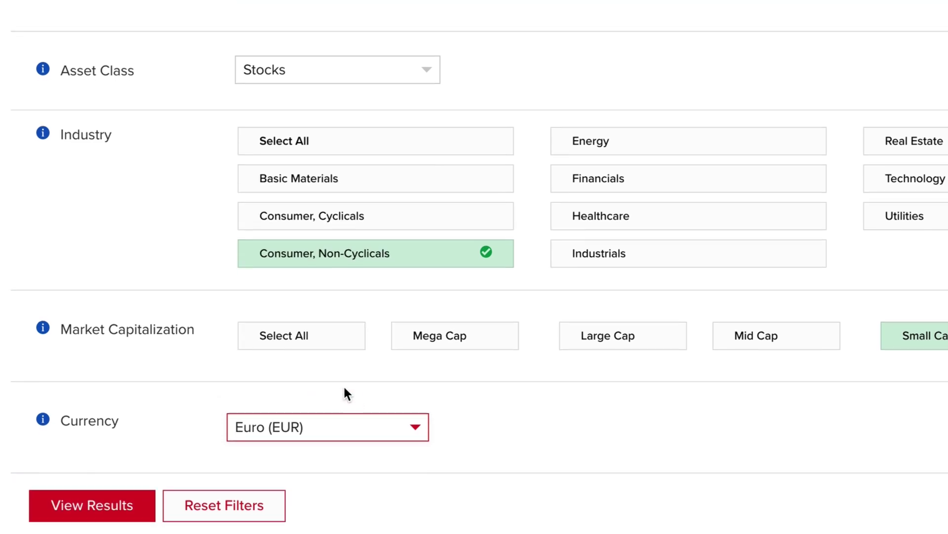
click(122, 473)
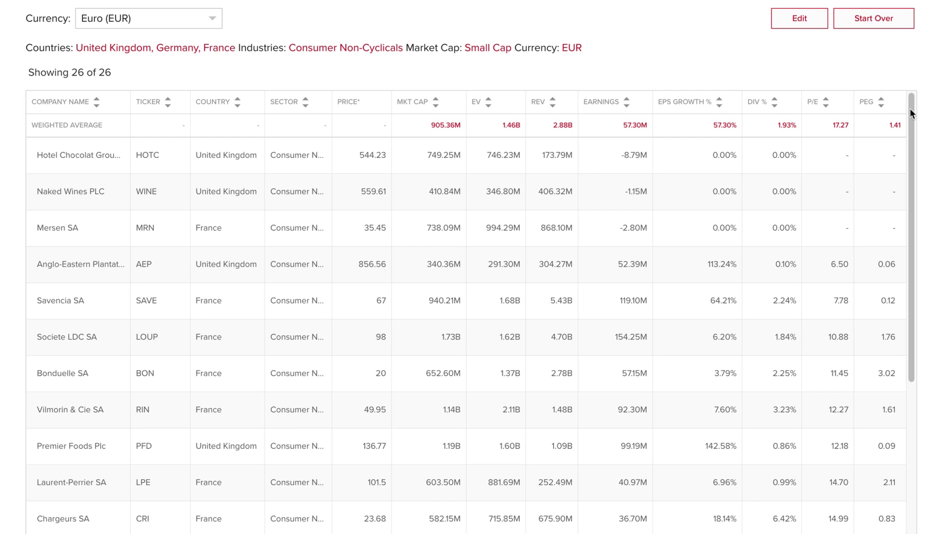
Scroll the 26 results and sort the table by P/E, then by Earnings
drag(911, 113, 909, 217)
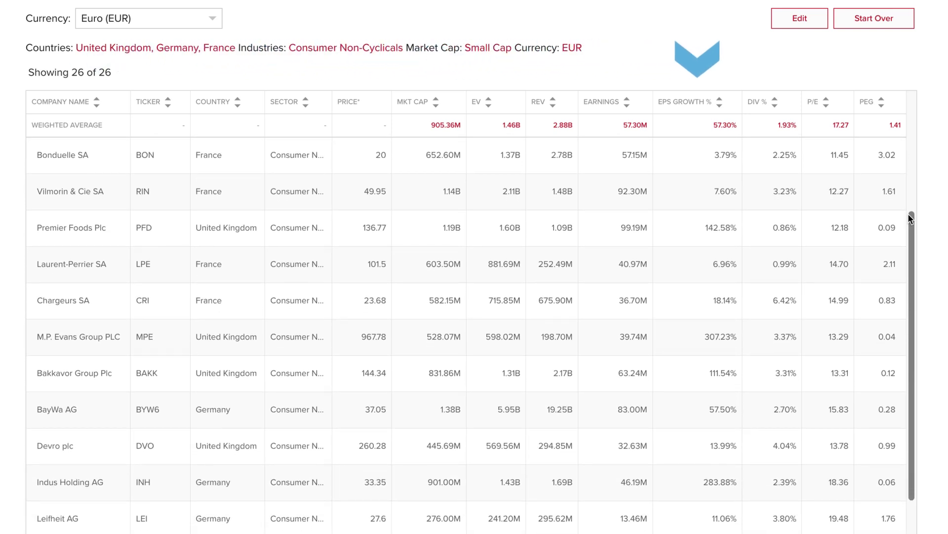
drag(909, 217, 843, 102)
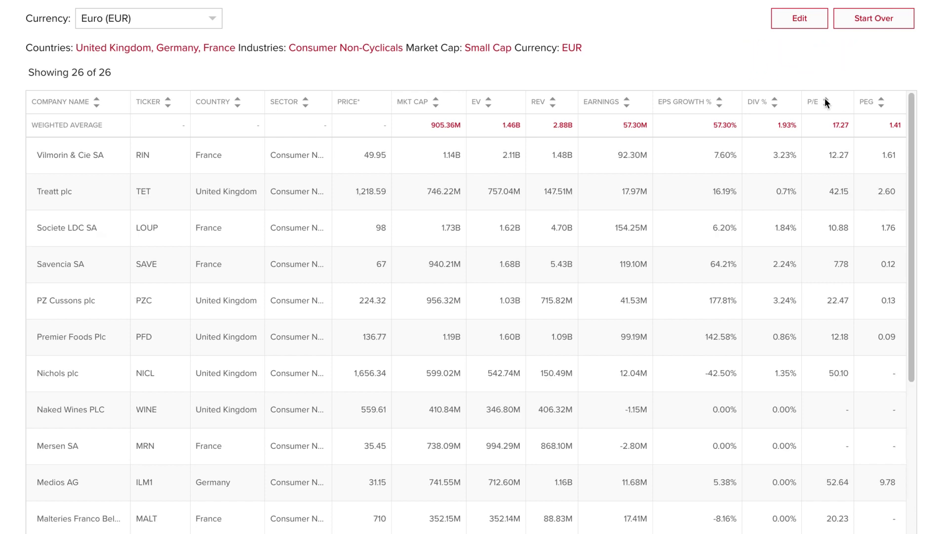
click(826, 102)
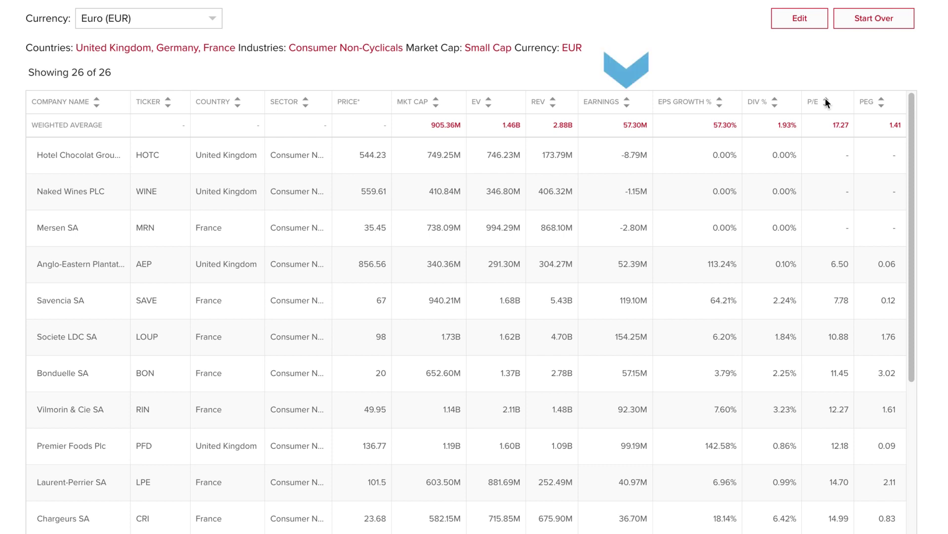
click(626, 100)
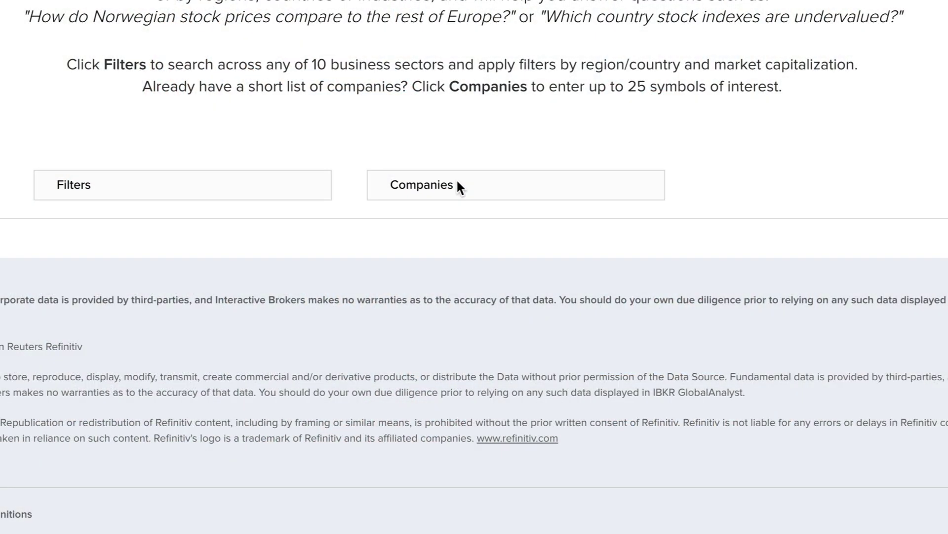
Switch to company comparison and add Deutsche Bank AG via ticker DBK
click(460, 191)
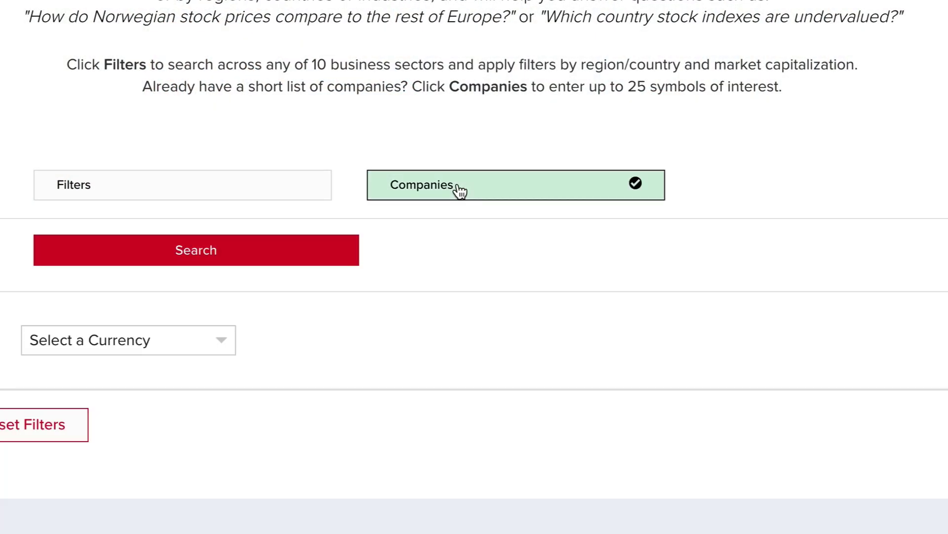
click(319, 265)
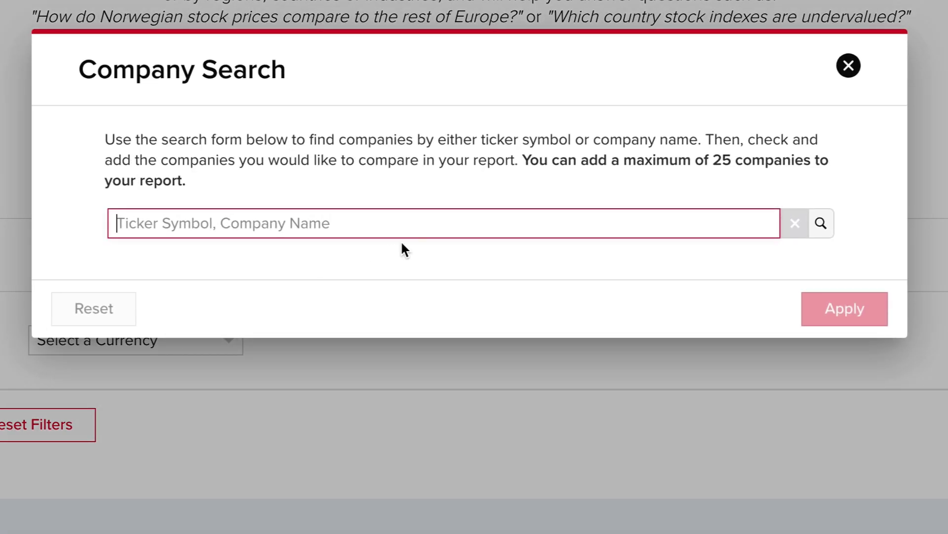
text(DBK)
key(Return)
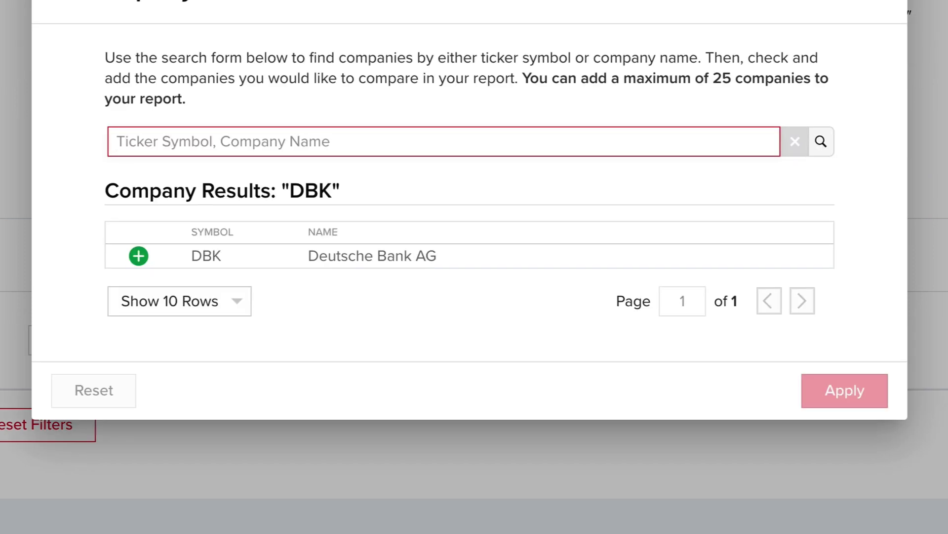
click(139, 256)
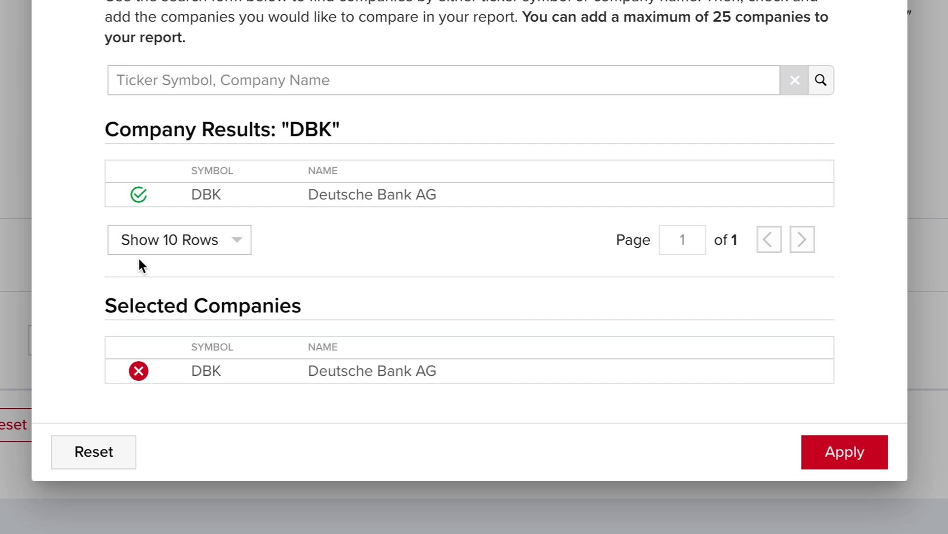
Add HSBC Holdings plc and Lloyds Banking Group (LLOY) to the selection
click(172, 70)
text(H)
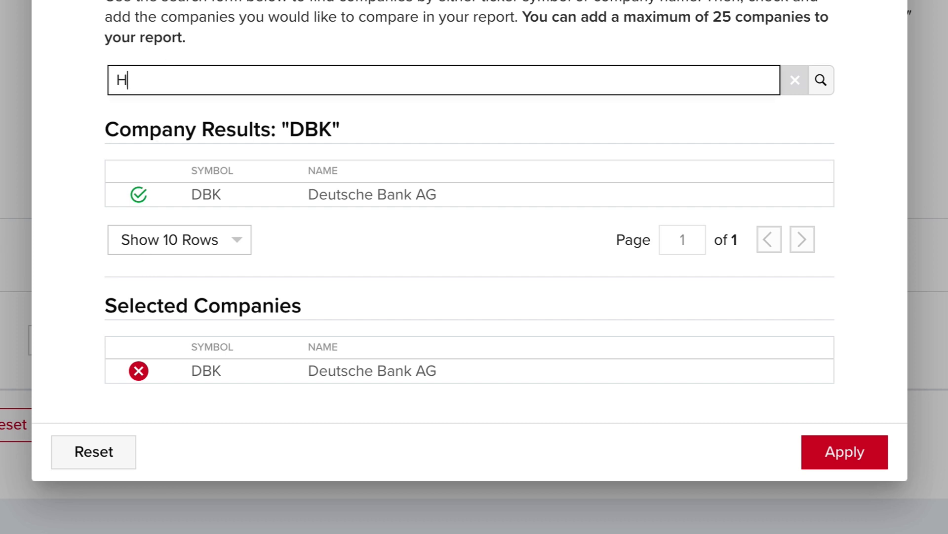
text(SBC)
key(Return)
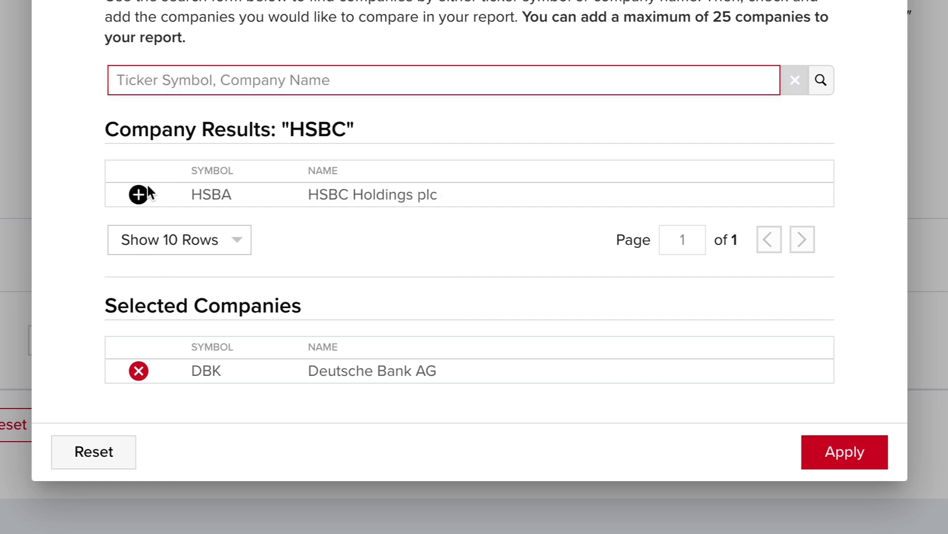
click(140, 193)
text(LLOY)
key(Return)
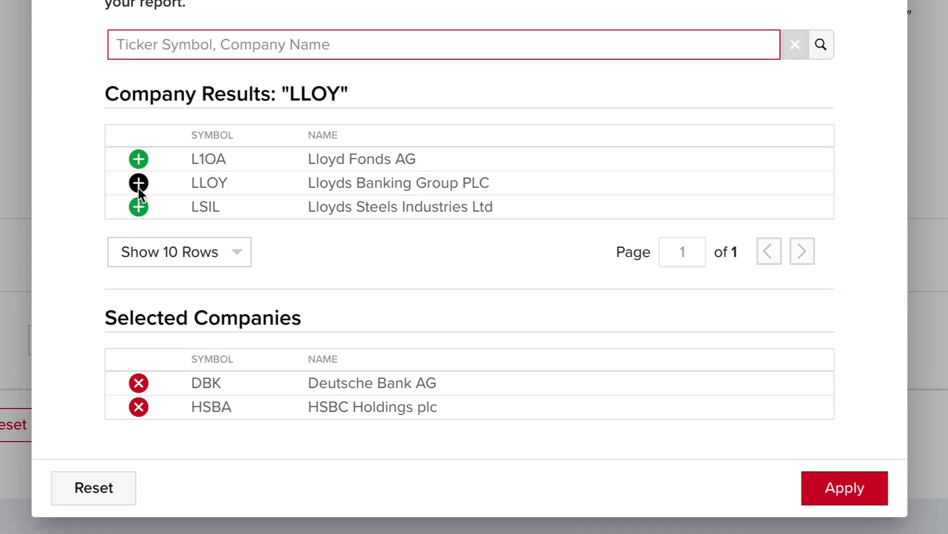
click(139, 184)
Add Barclays PLC (BARC) and confirm the four selected companies
text(BARC)
key(Return)
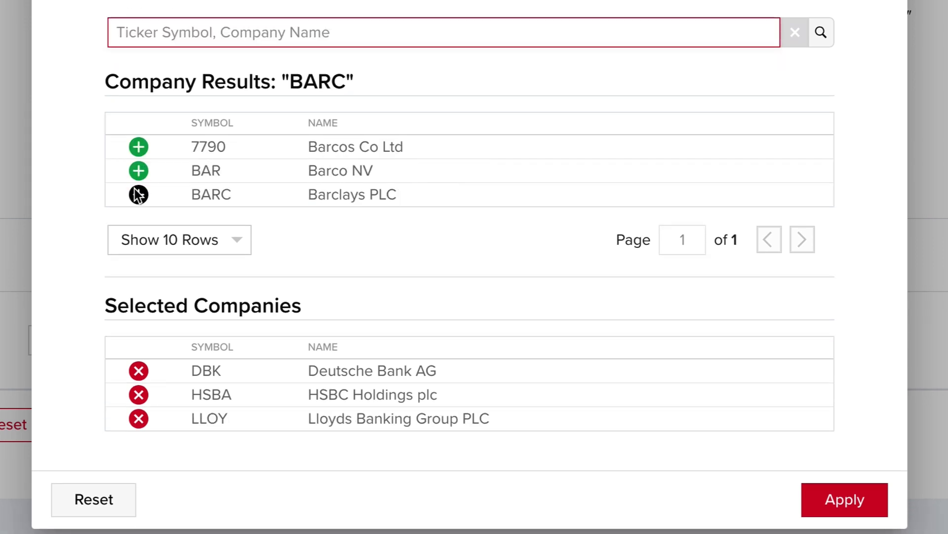
click(138, 194)
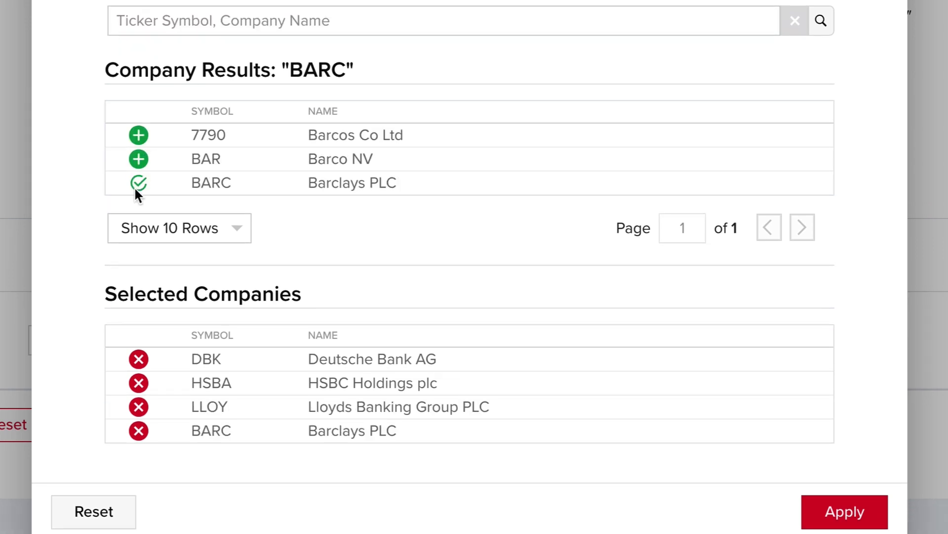
click(864, 504)
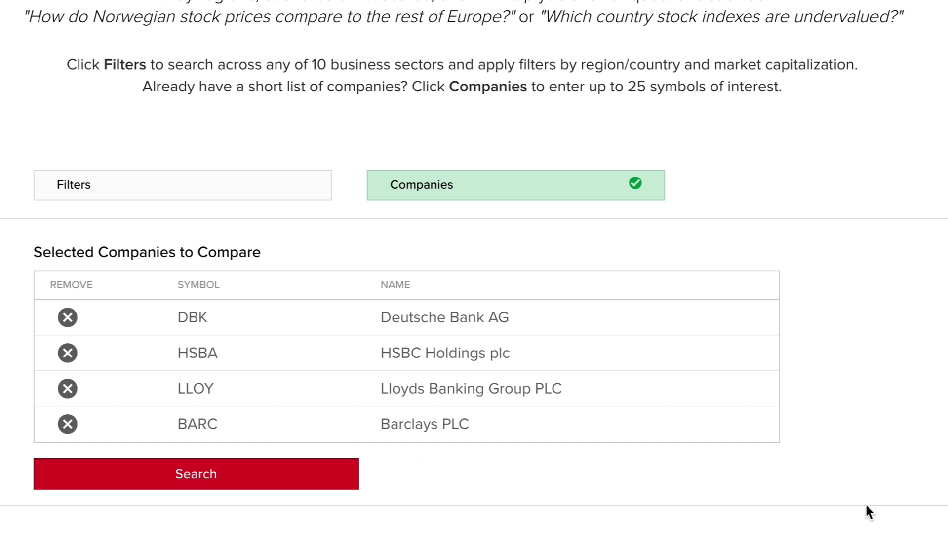
Show the four banks' comparison in British Pound (GBP), sorted by market cap, largest first
click(340, 385)
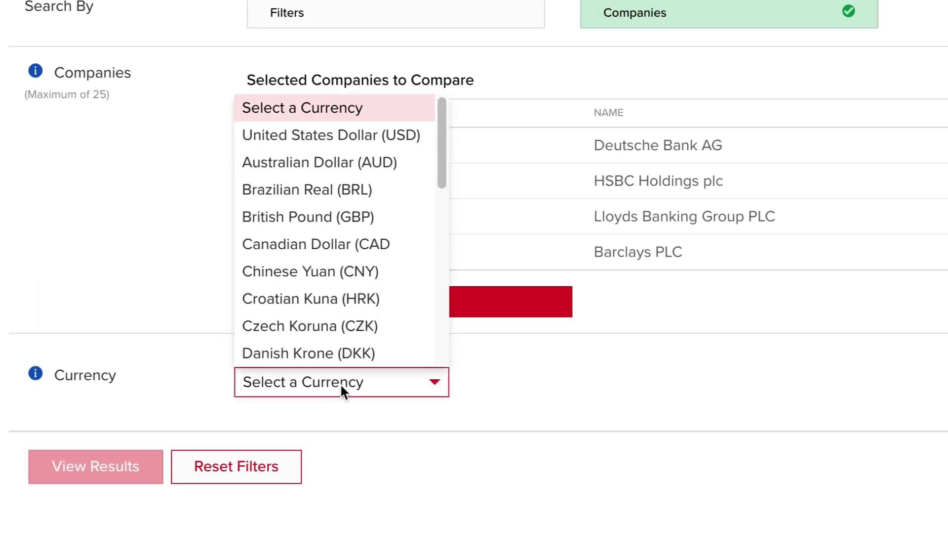
click(304, 216)
click(94, 478)
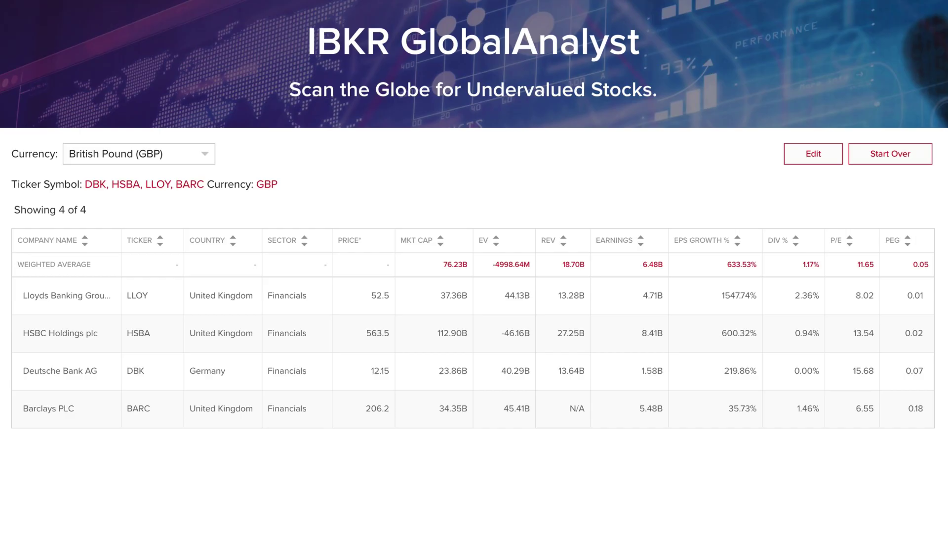
click(439, 237)
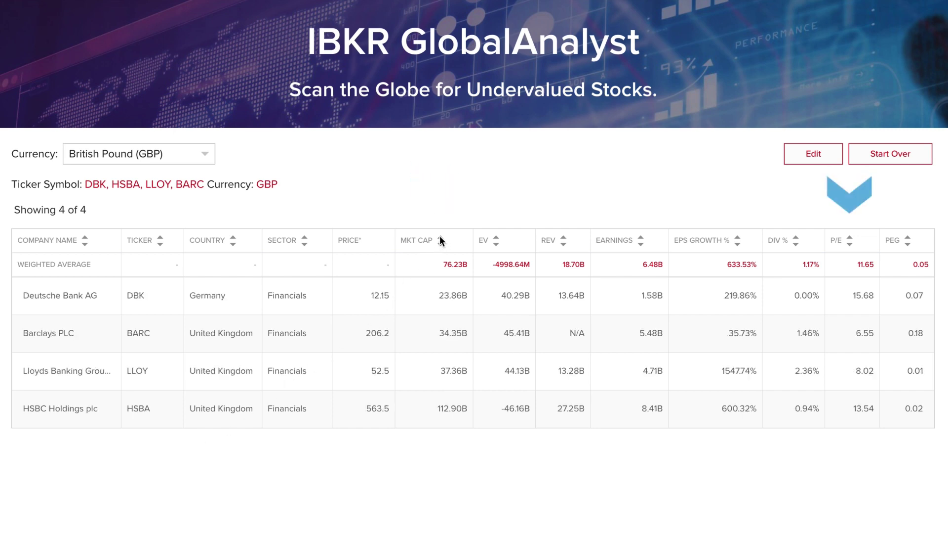
click(440, 239)
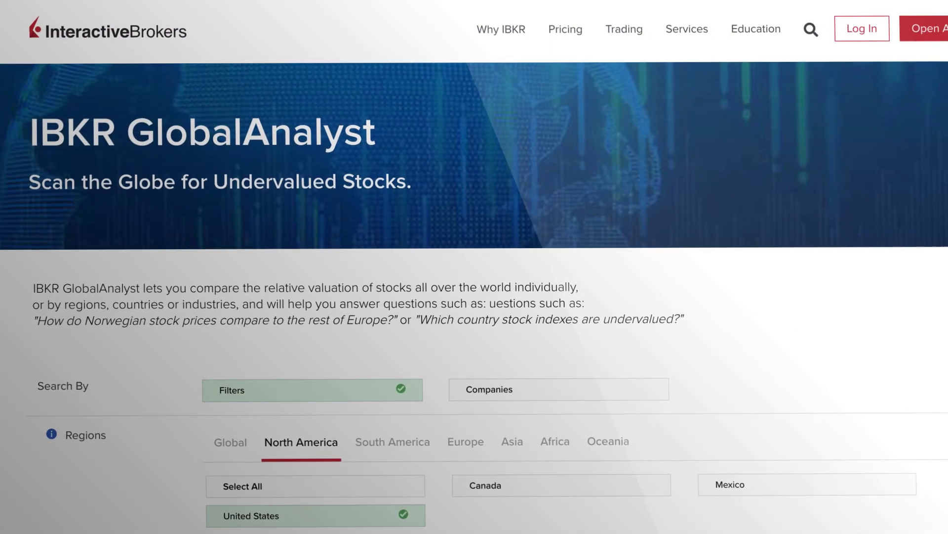